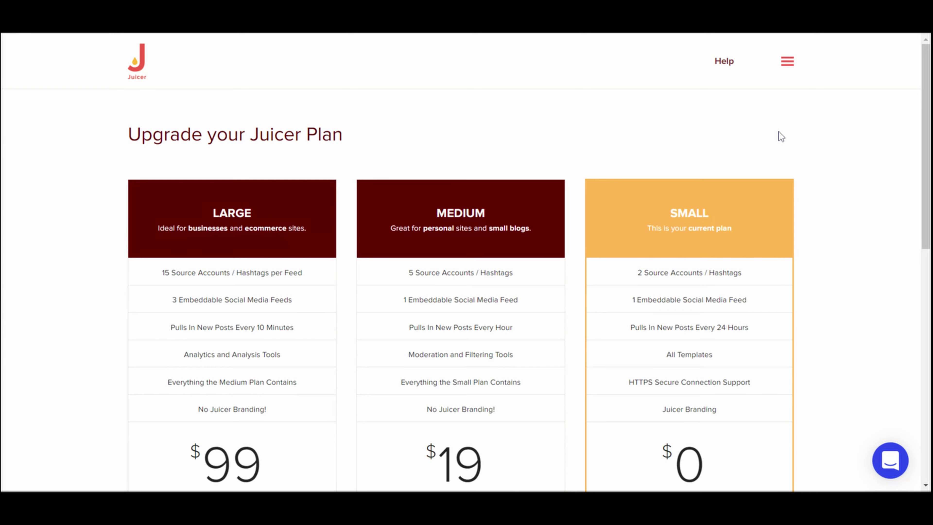
scroll(806, 160, down, 3)
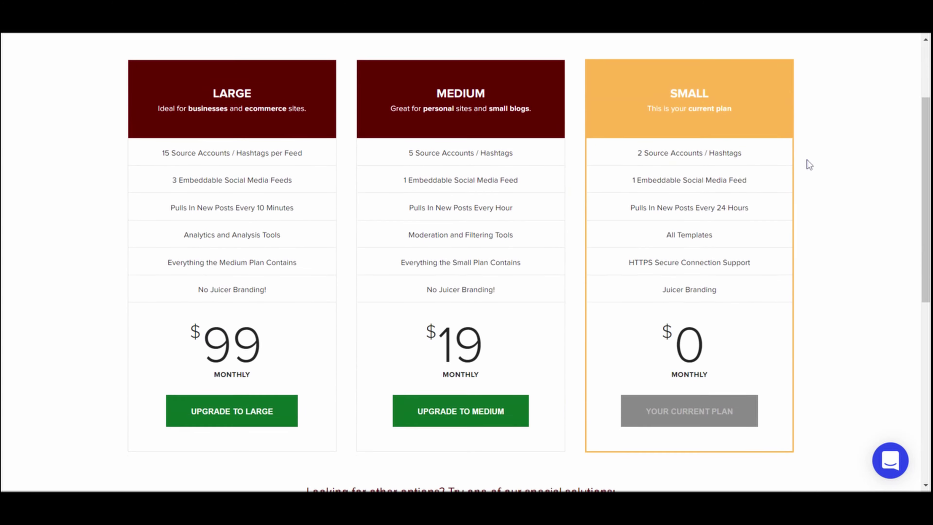
scroll(796, 115, up, 2)
scroll(772, 151, down, 2)
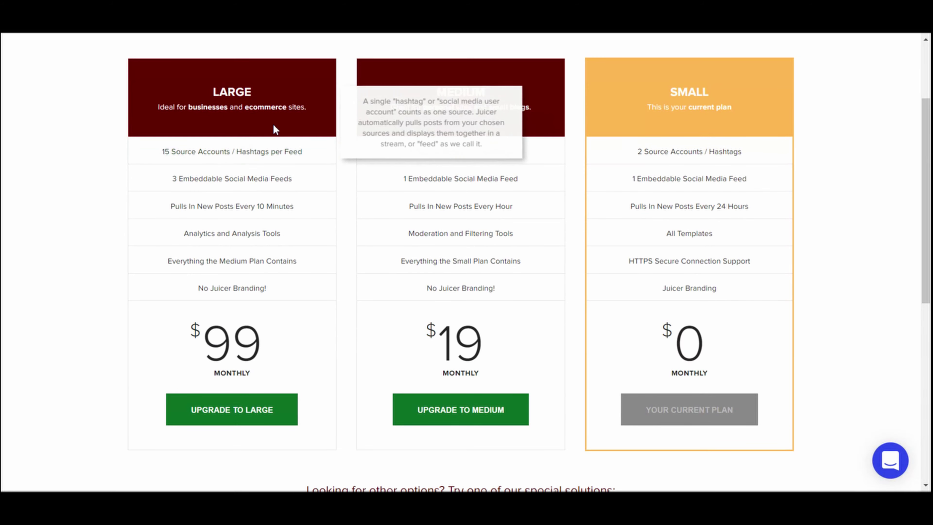
mouse_move(160, 164)
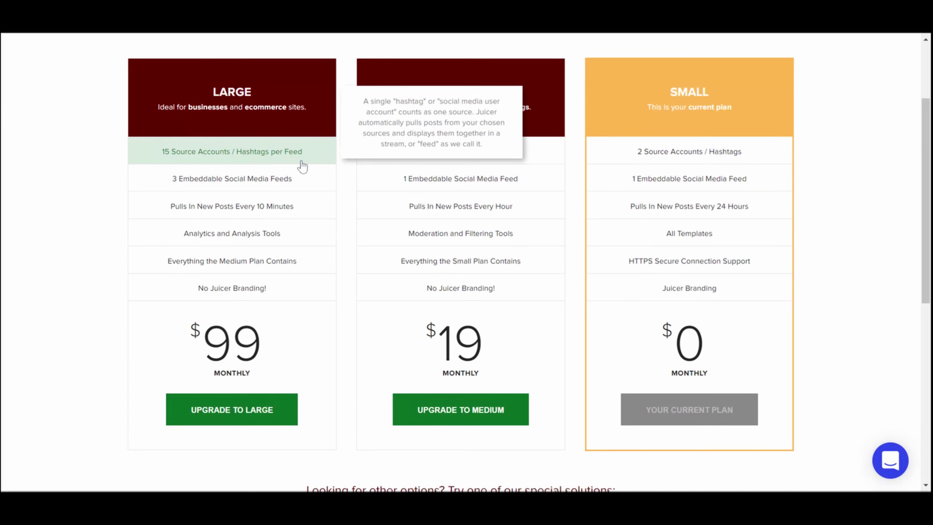
mouse_move(478, 164)
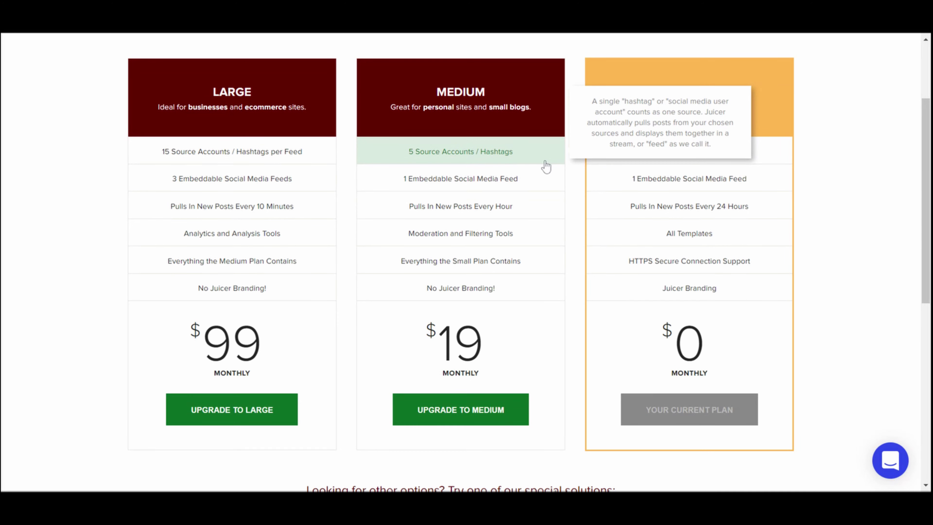
mouse_move(708, 167)
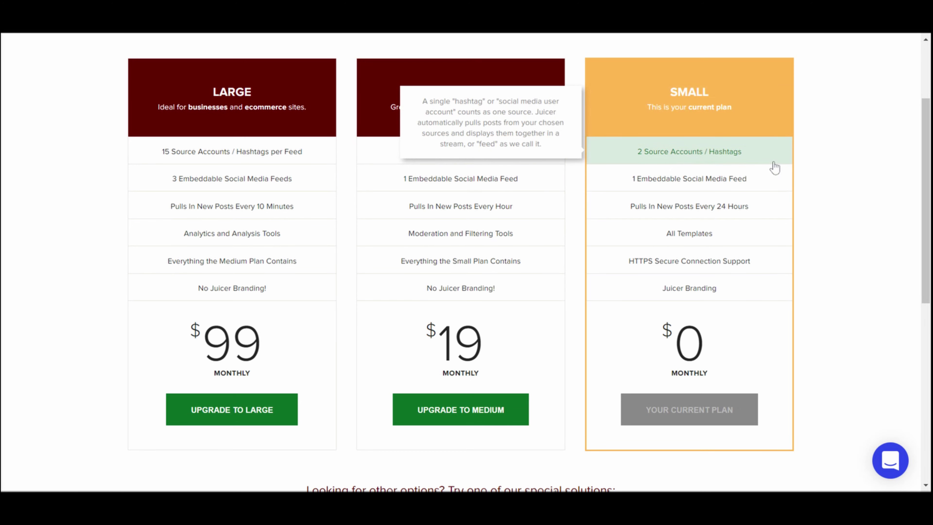
mouse_move(742, 214)
mouse_move(663, 160)
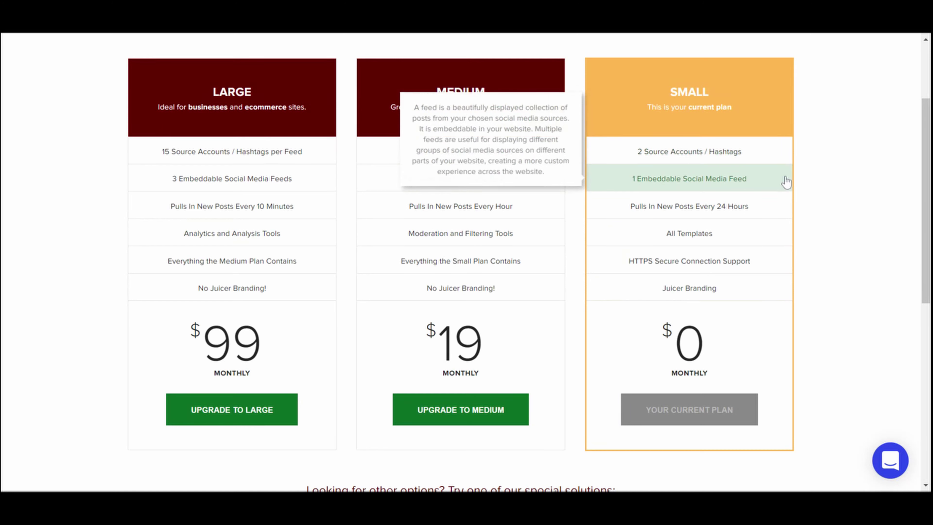
scroll(845, 187, up, 1)
scroll(860, 195, up, 3)
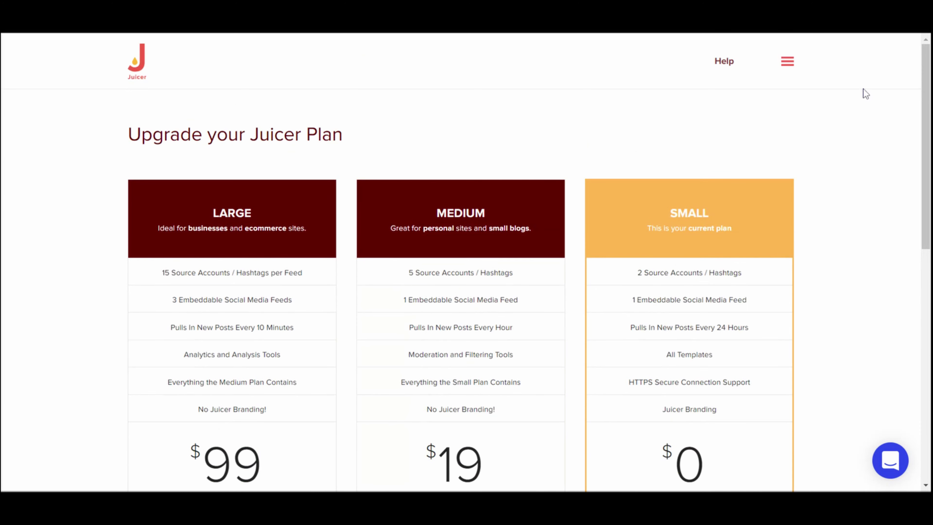
click(789, 60)
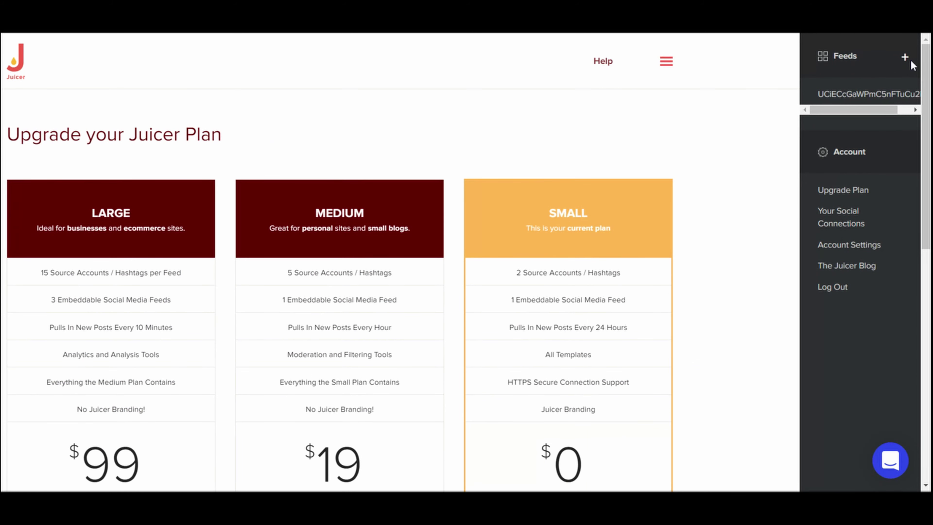
Step: Review the Social Connections list: Facebook, Instagram, LinkedIn, Slack, Spotify, Tumblr and Twitter, all unconnected
click(845, 216)
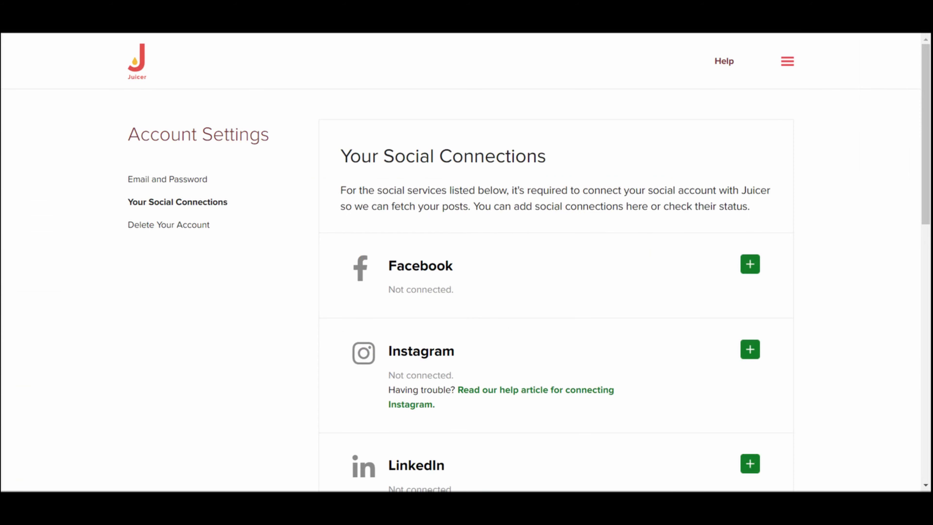
scroll(540, 179, down, 3)
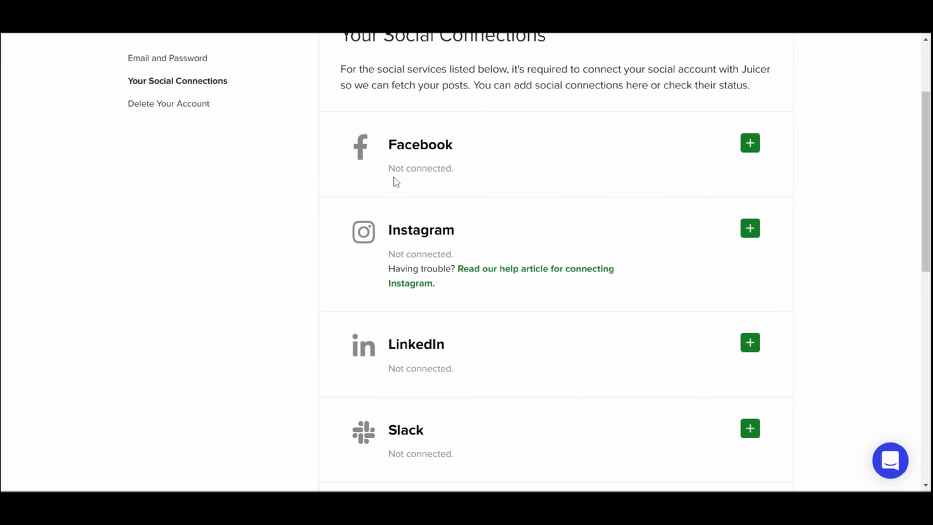
scroll(395, 180, down, 10)
scroll(498, 221, up, 7)
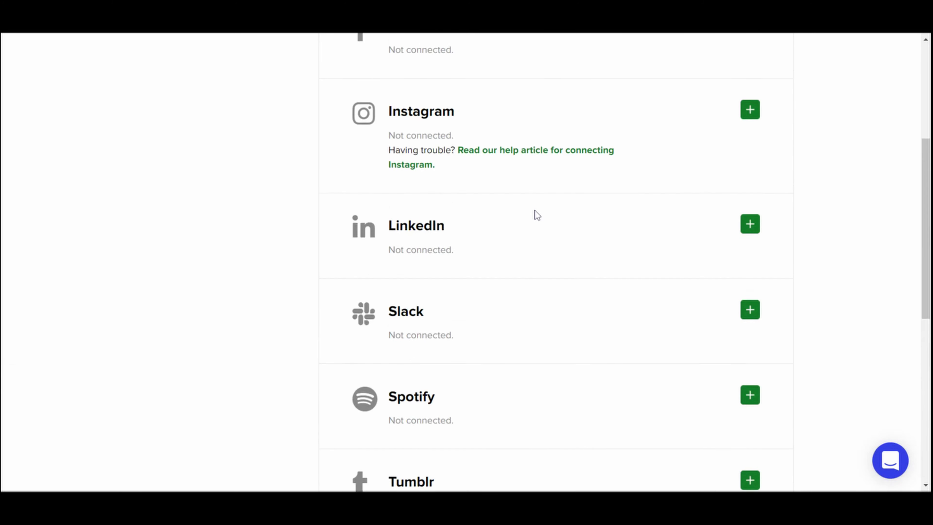
scroll(540, 217, up, 6)
scroll(503, 233, down, 5)
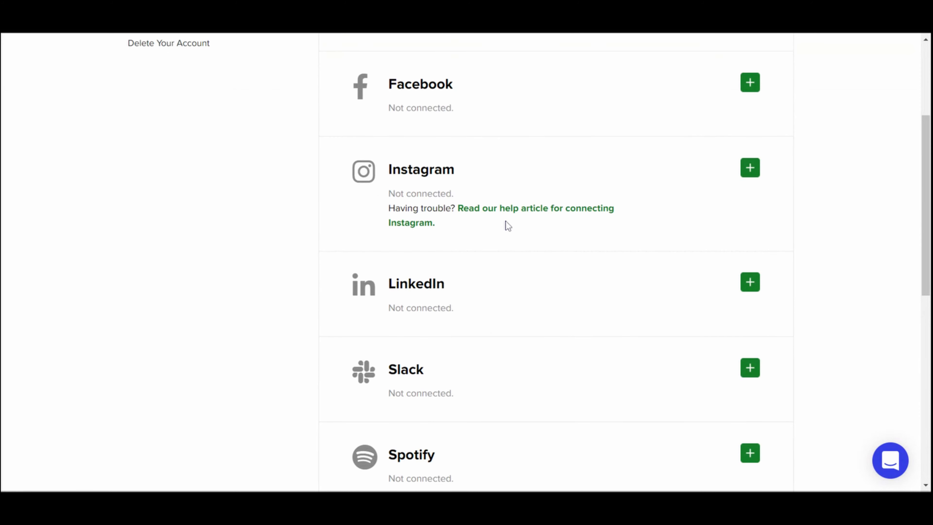
scroll(447, 118, down, 8)
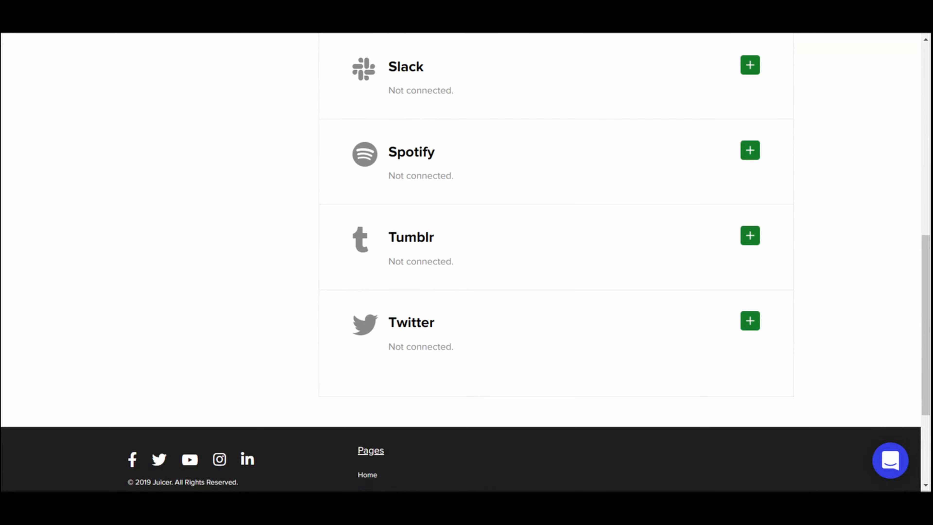
scroll(508, 202, up, 8)
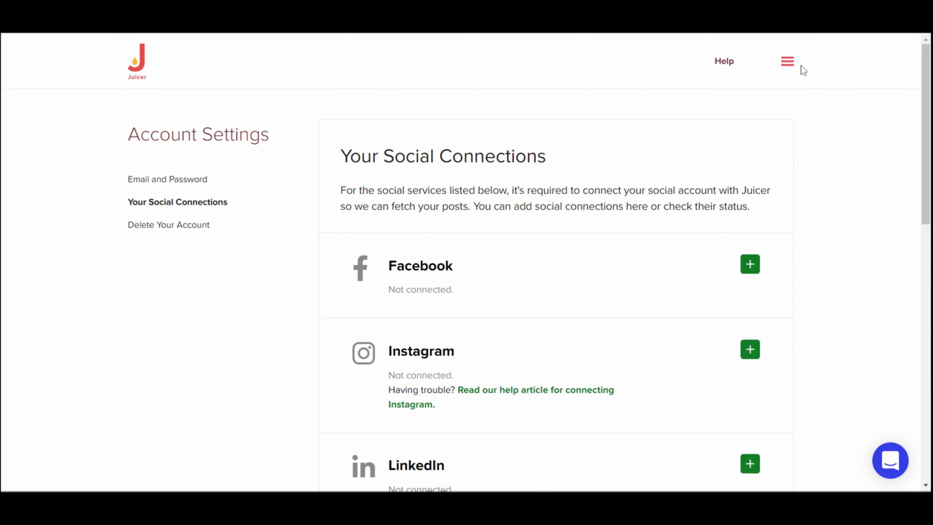
click(792, 70)
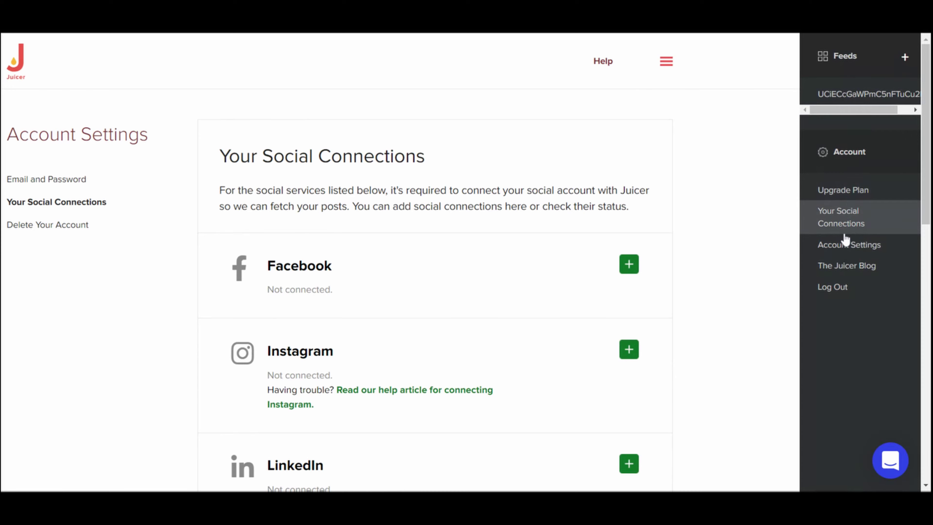
click(846, 93)
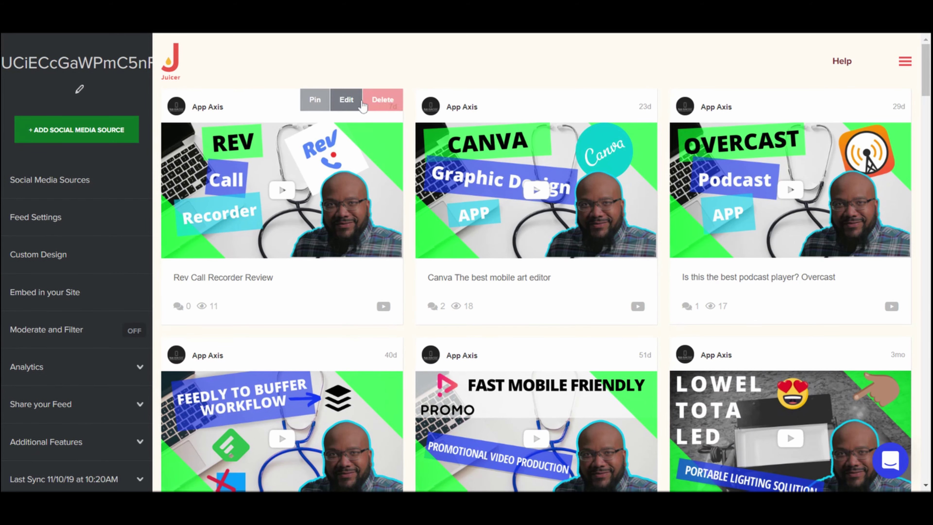
scroll(394, 180, down, 3)
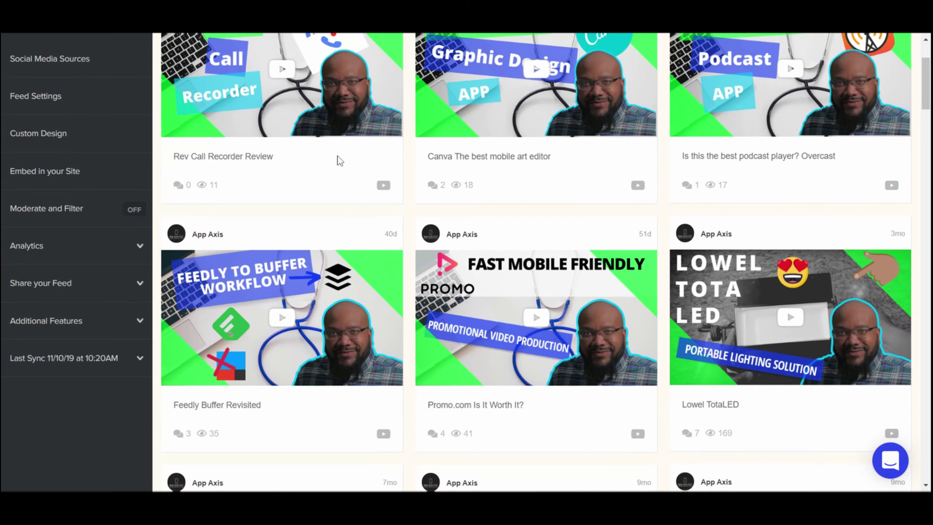
scroll(348, 187, down, 12)
scroll(350, 186, down, 2)
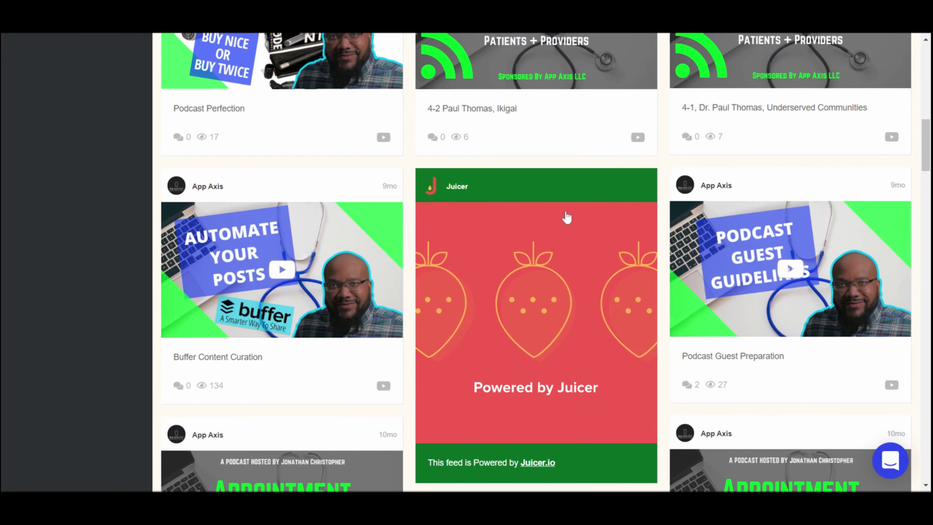
scroll(592, 295, down, 3)
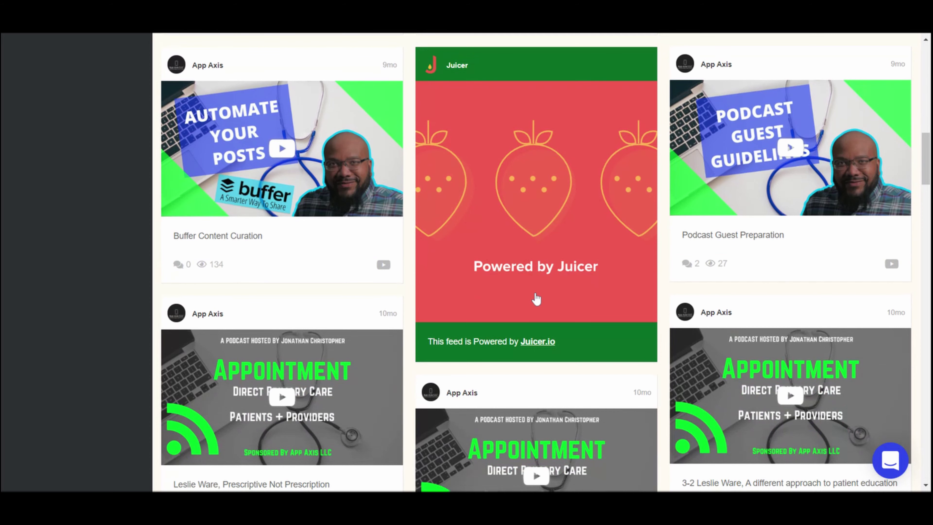
scroll(536, 313, down, 5)
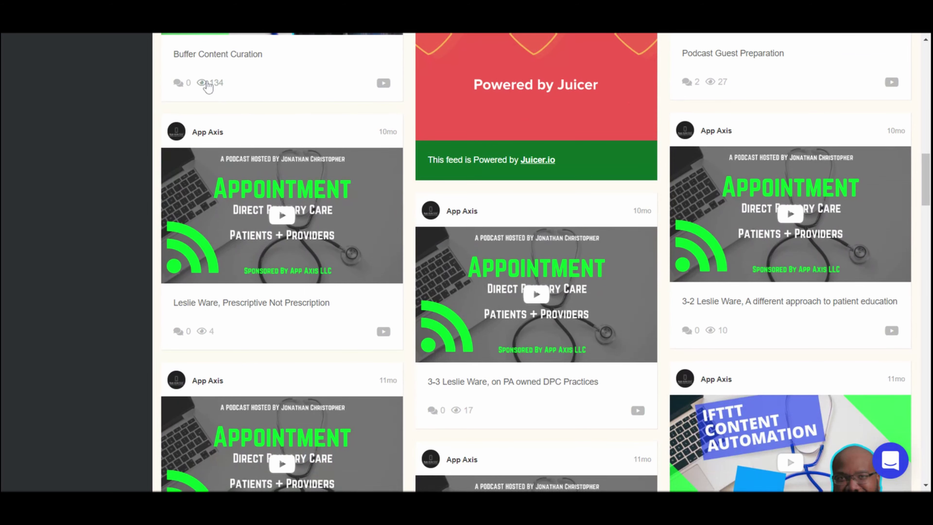
scroll(219, 93, up, 3)
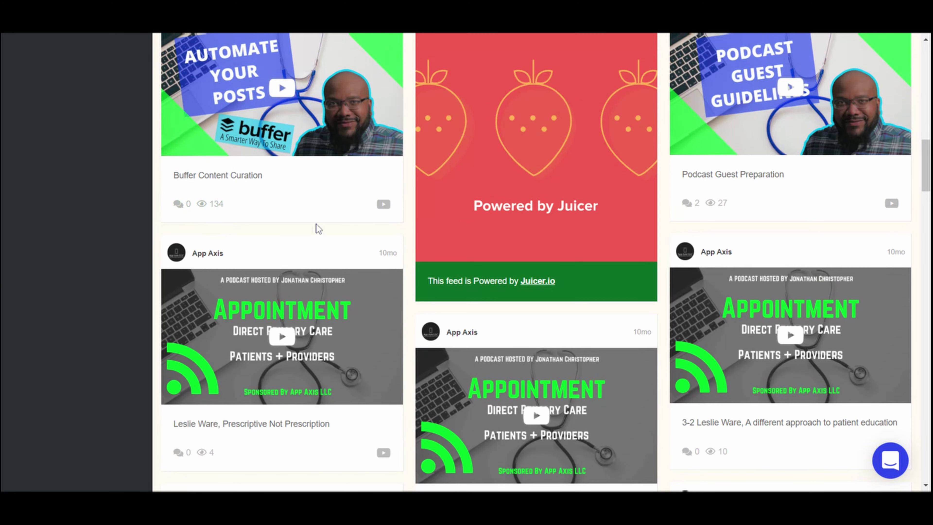
scroll(249, 208, up, 8)
scroll(512, 219, down, 20)
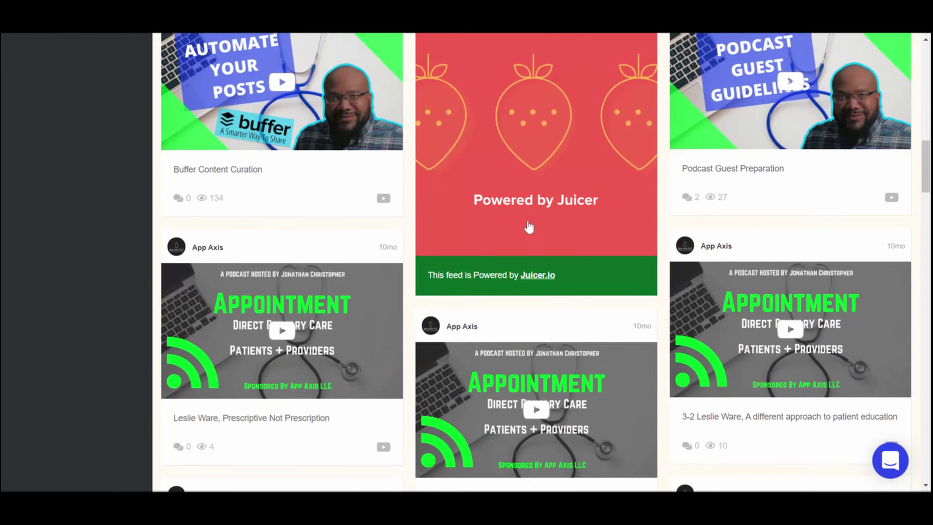
scroll(532, 191, up, 20)
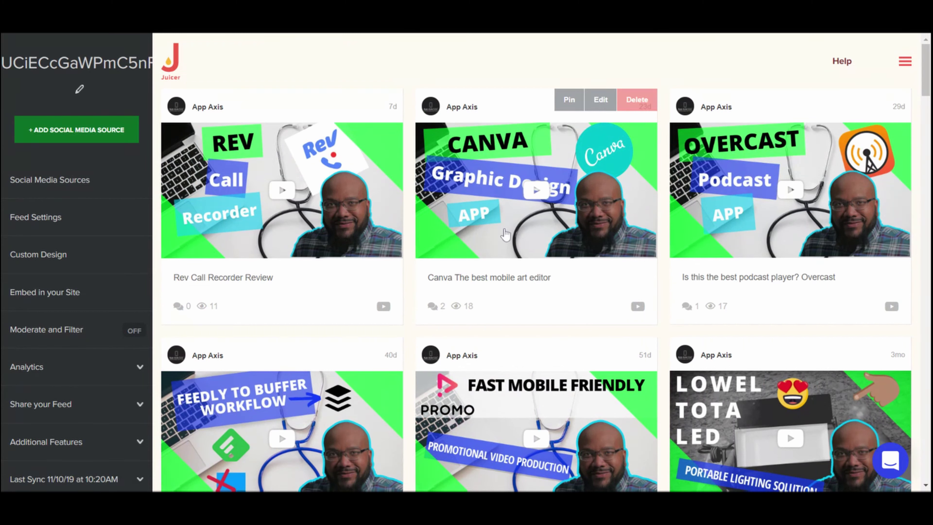
click(438, 310)
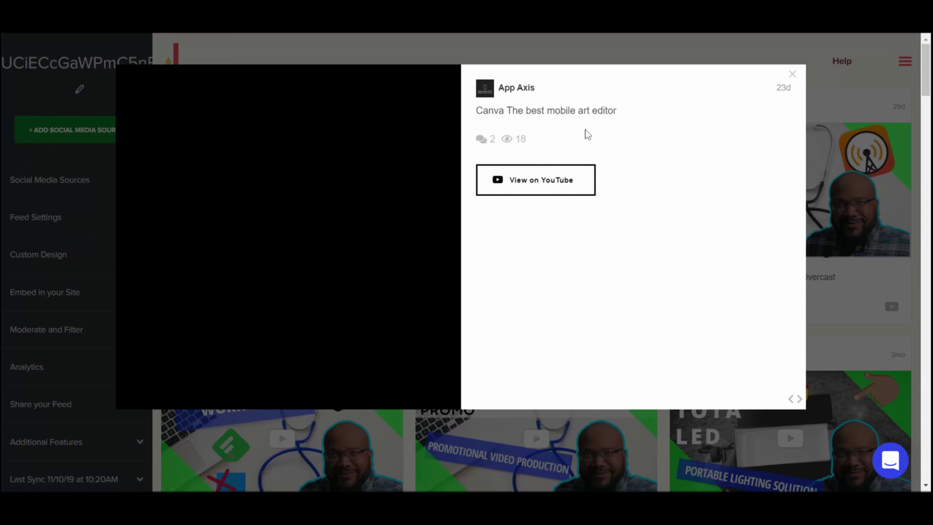
click(793, 75)
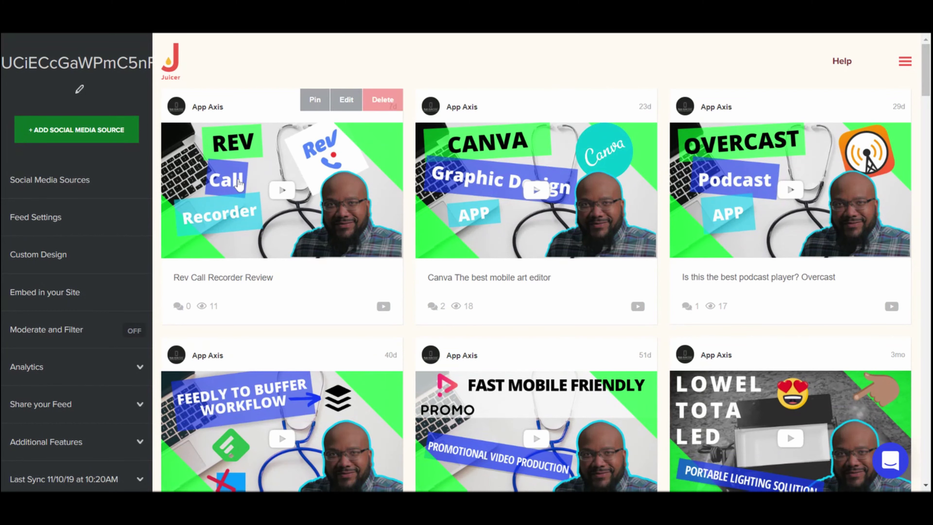
scroll(64, 254, down, 2)
Step: Open Custom Design and expand the Link colour and Text colour settings
click(59, 201)
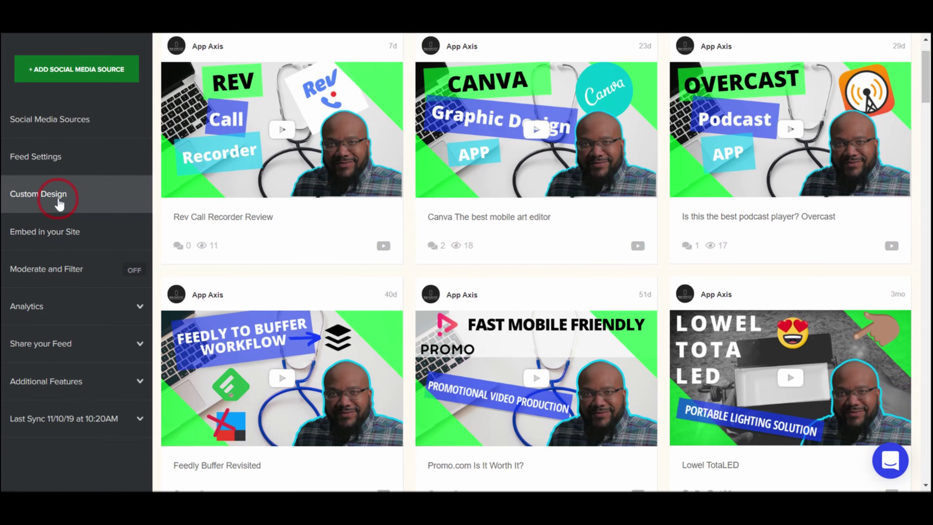
click(73, 236)
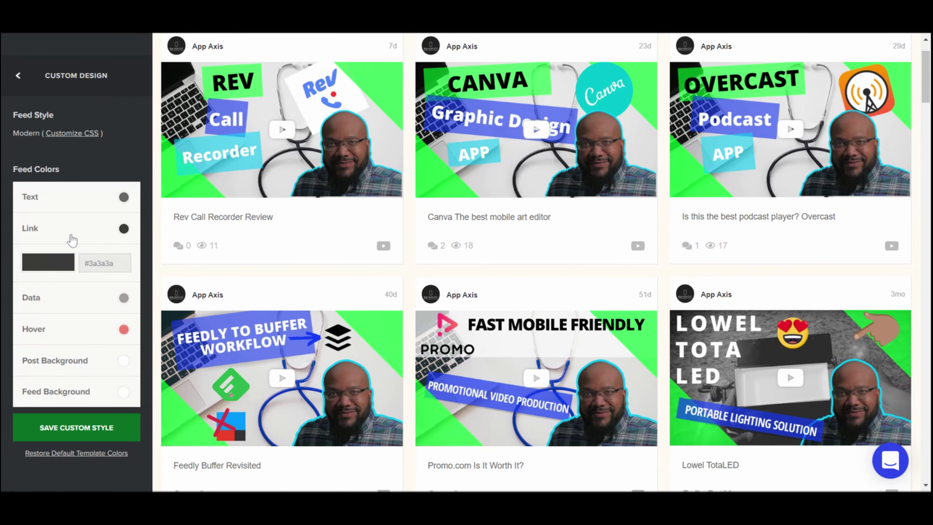
click(73, 208)
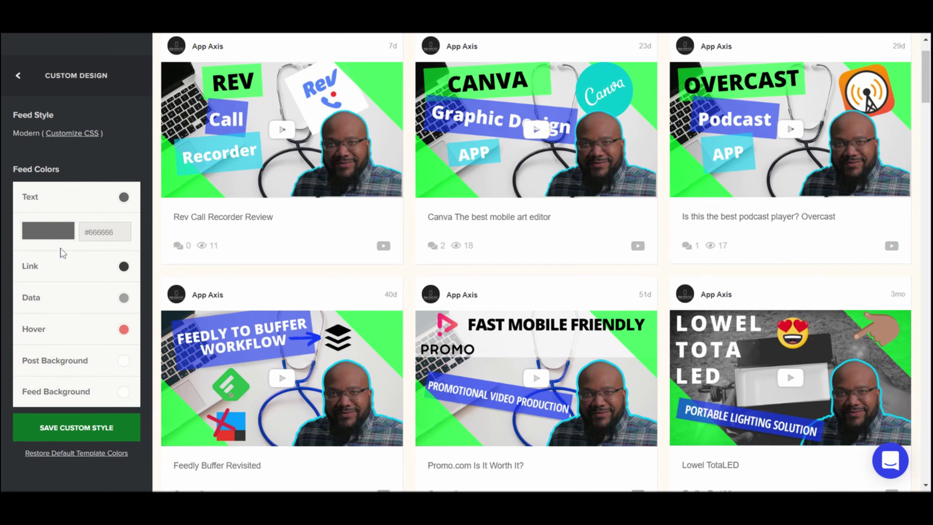
scroll(63, 253, down, 5)
scroll(59, 277, up, 7)
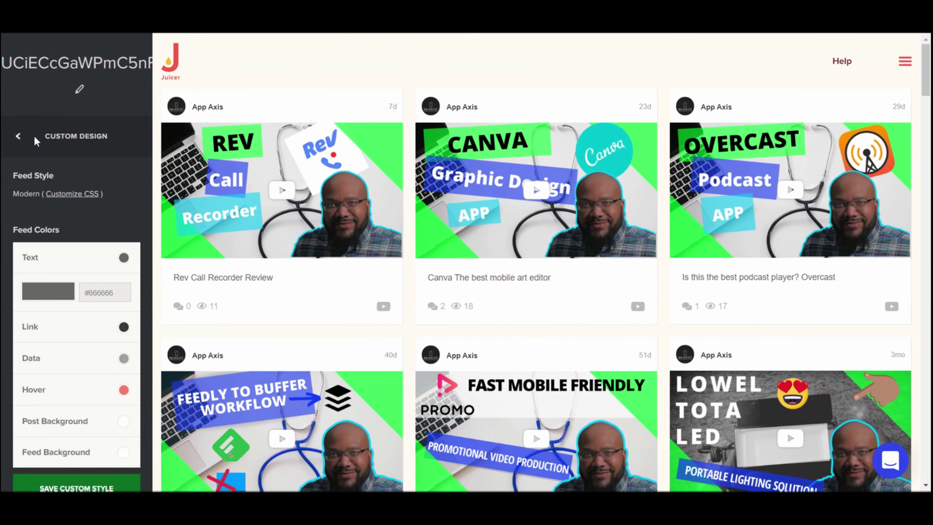
Step: Back in the main menu, expand Share your Feed to reveal the feed's public link
click(17, 142)
scroll(40, 309, down, 2)
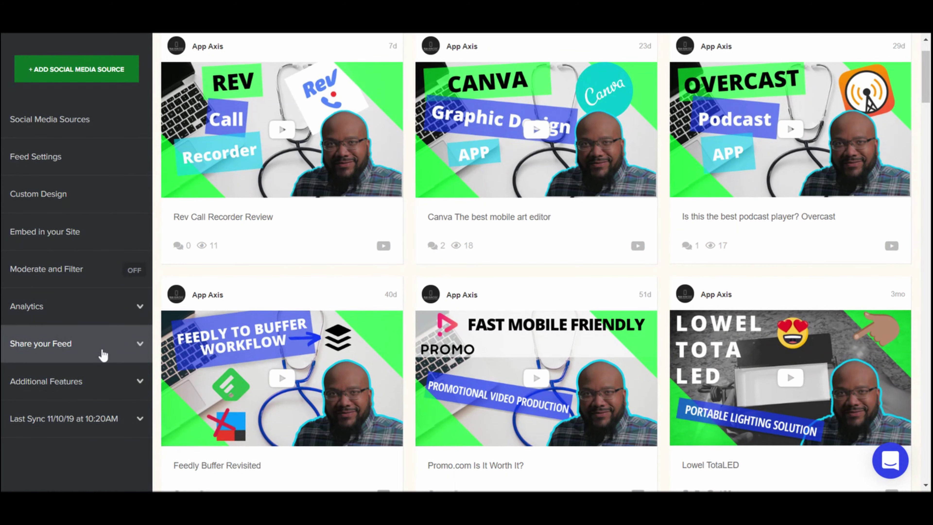
click(126, 351)
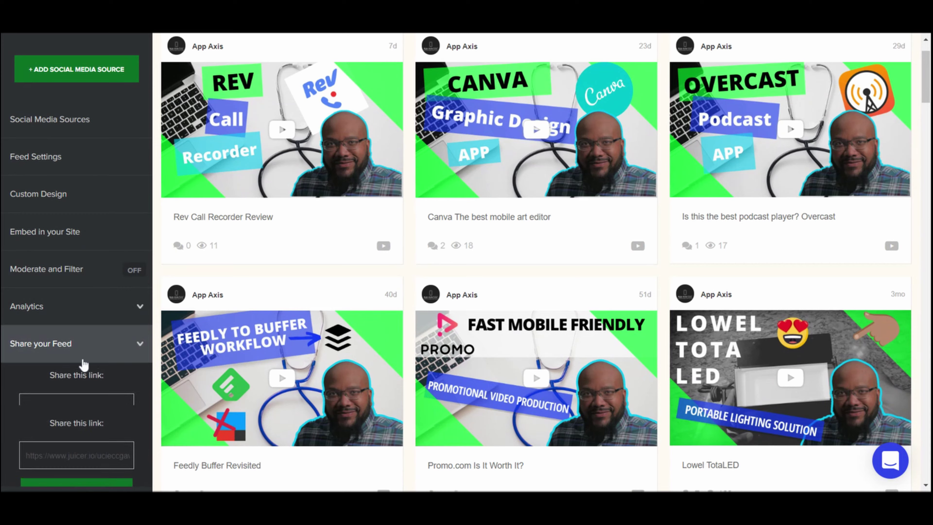
scroll(110, 353, down, 7)
scroll(74, 331, up, 1)
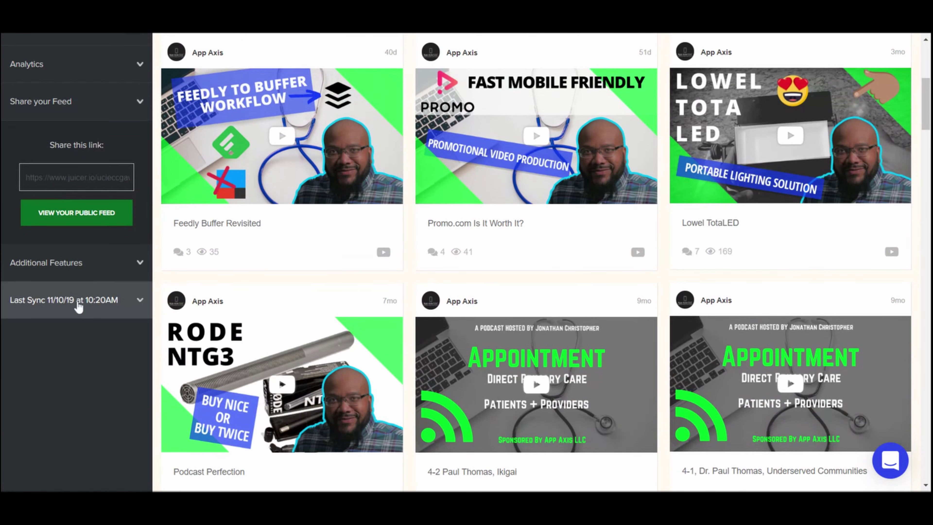
scroll(94, 261, up, 6)
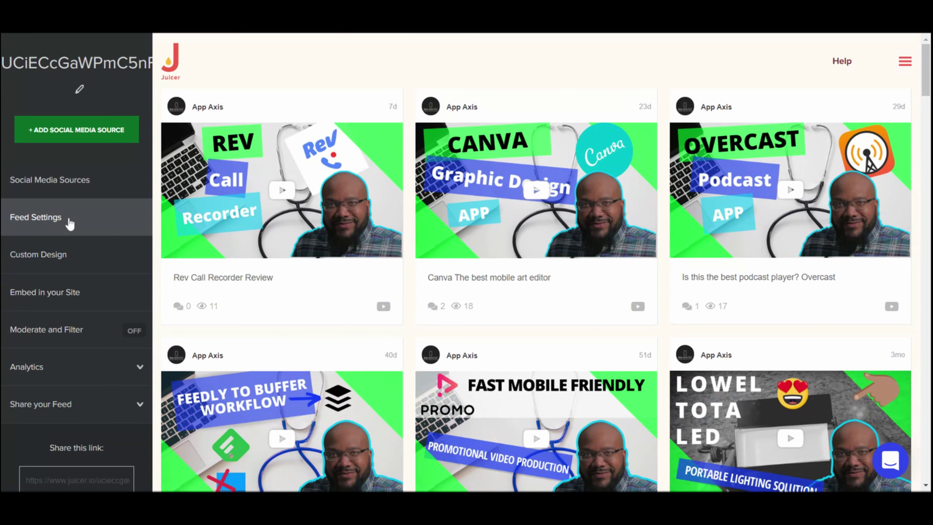
Step: Open Feed Settings and preview the Polaroid and Image Grid feed styles
click(80, 221)
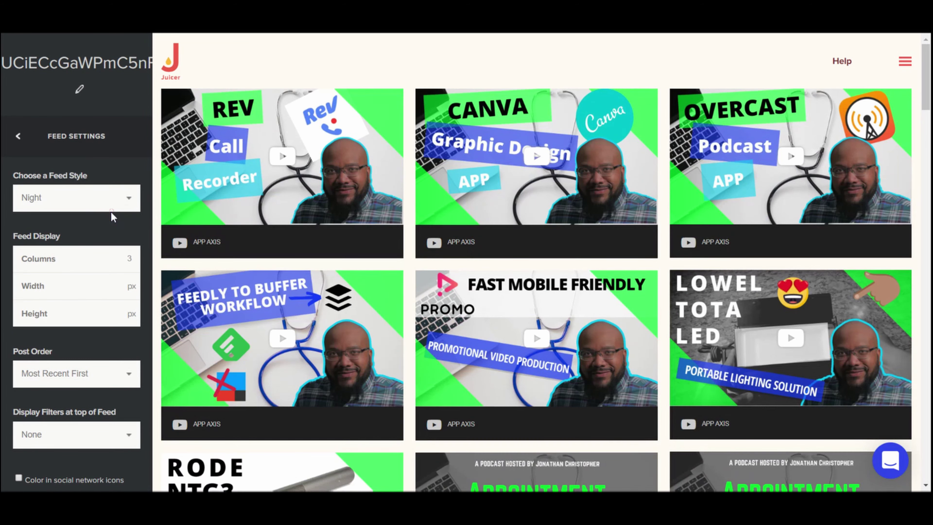
click(88, 226)
click(128, 204)
click(123, 224)
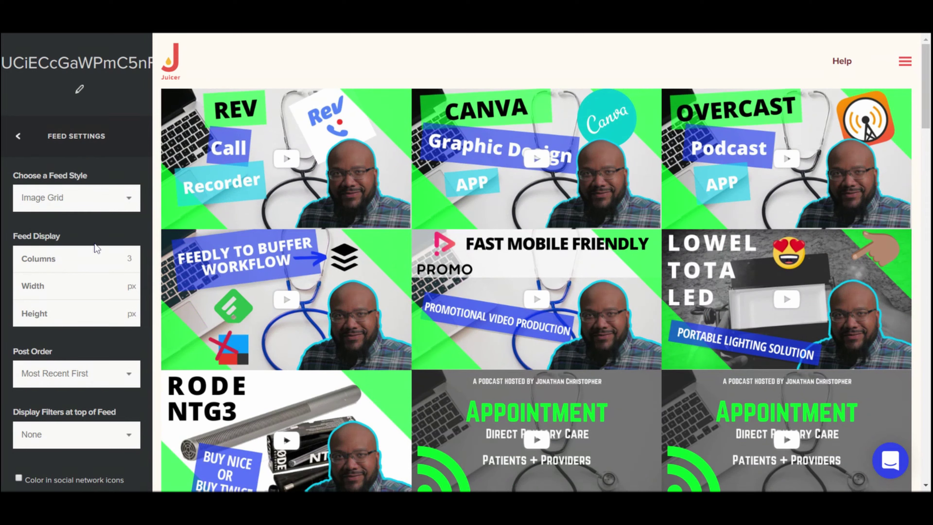
Step: Switch the feed style to Slider, with a 5000 ms interval and 3 columns
click(124, 200)
click(56, 271)
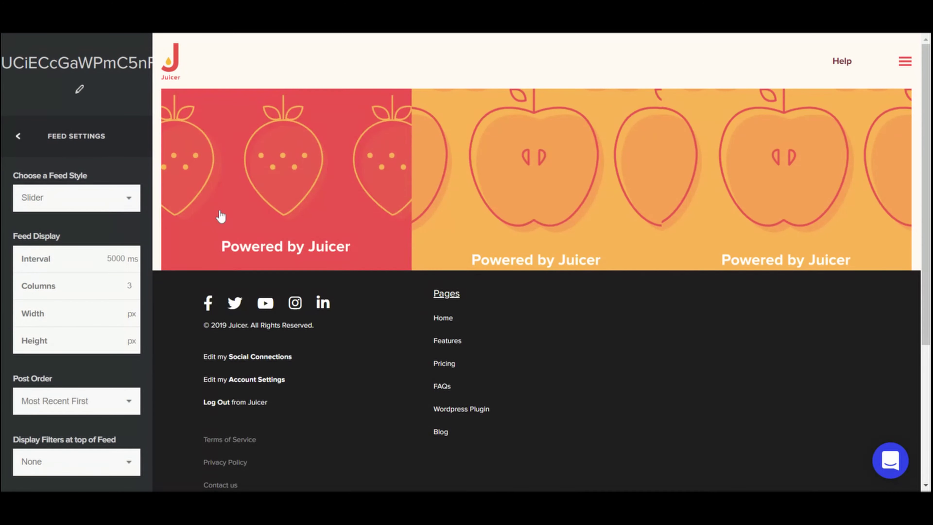
click(666, 203)
click(396, 215)
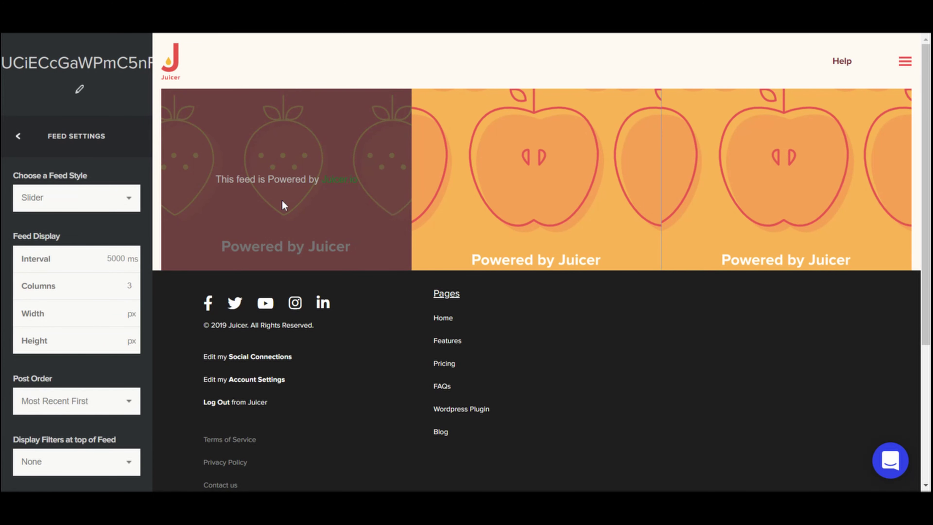
scroll(205, 286, down, 2)
scroll(205, 287, up, 2)
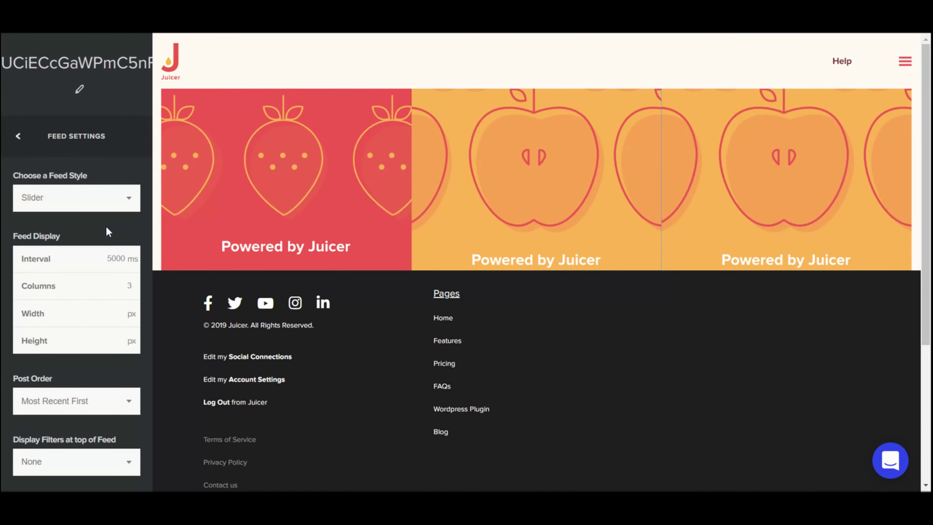